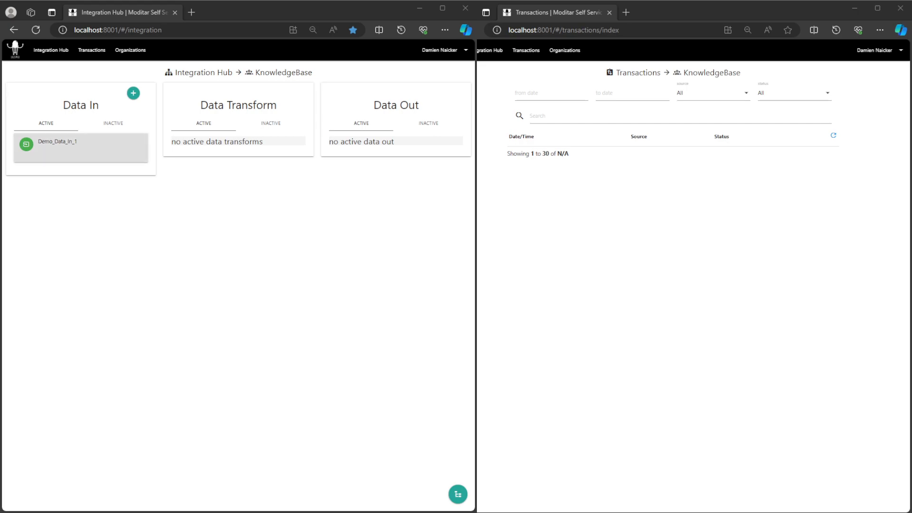
Open Demo_Data_In_1 for editing and upload Demo_TestData_Sample_Data.xlsx as its sample document
{"action": "left_click", "coordinate": [47, 142]}
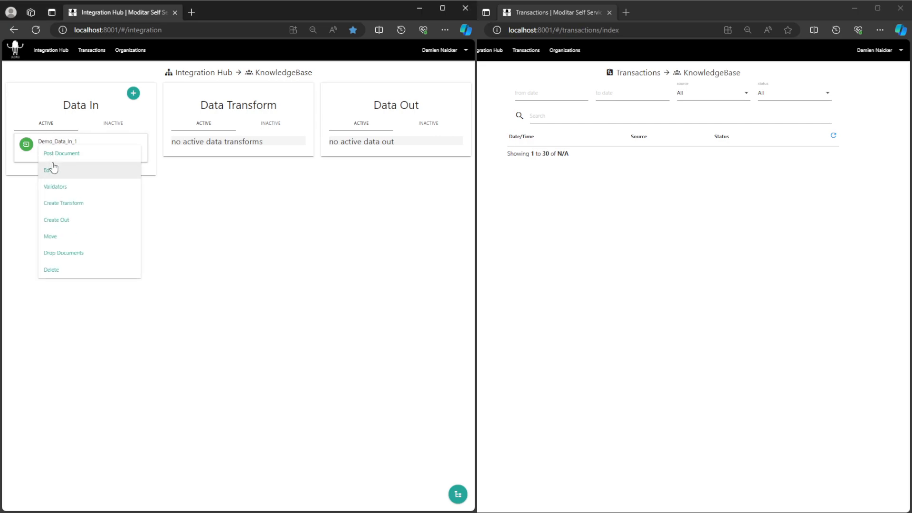
{"action": "left_click", "coordinate": [50, 168]}
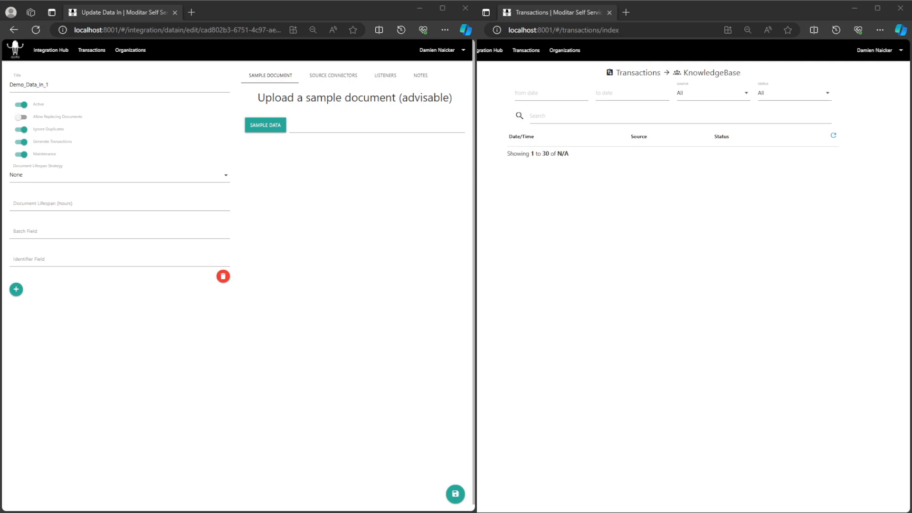
{"action": "left_click", "coordinate": [267, 126]}
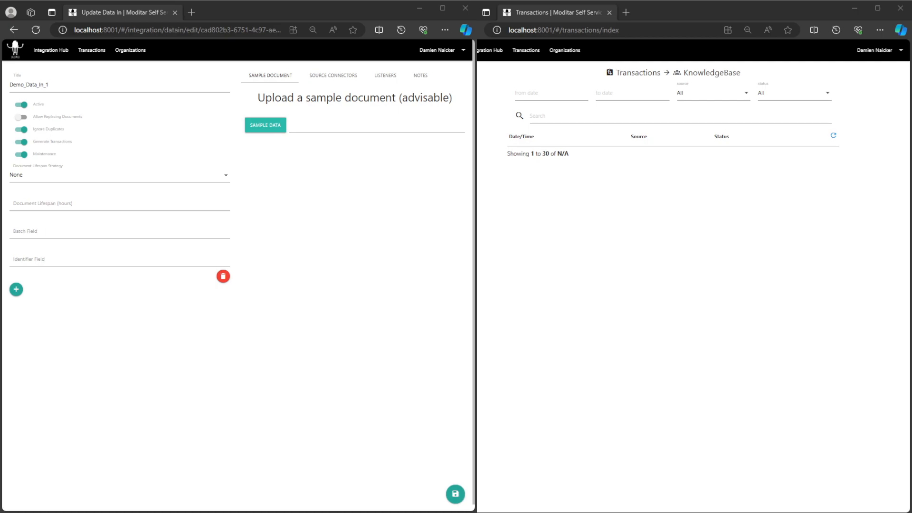
{"action": "left_click", "coordinate": [394, 272]}
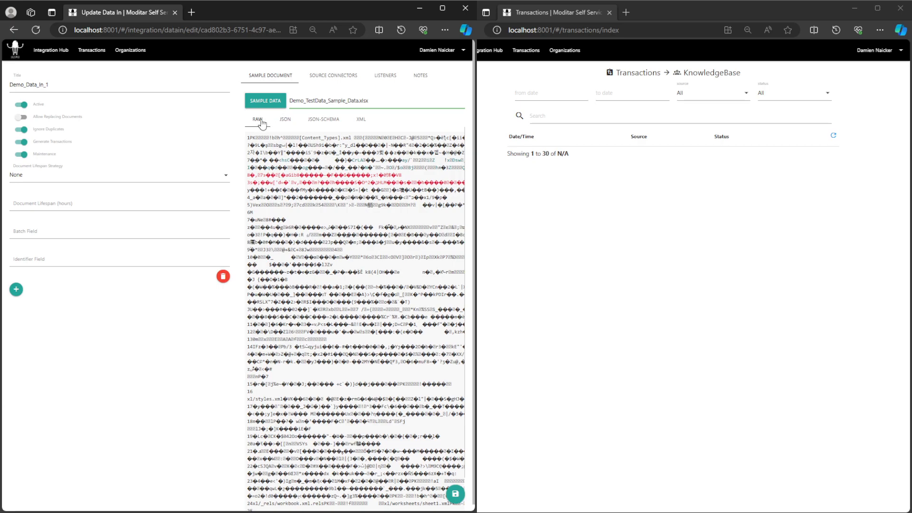
Preview the sample document as JSON, JSON schema and XML, and save the data in
{"action": "left_click", "coordinate": [284, 122]}
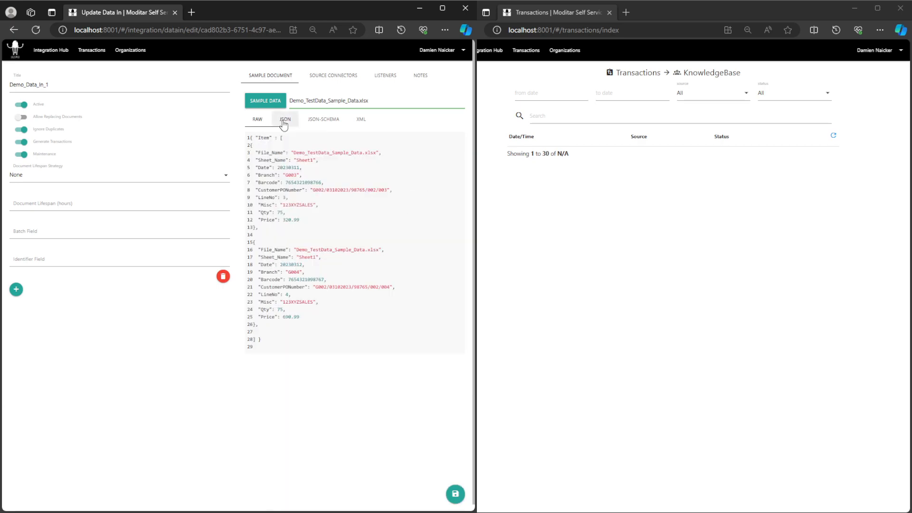
{"action": "left_click", "coordinate": [322, 121]}
{"action": "left_click", "coordinate": [361, 120]}
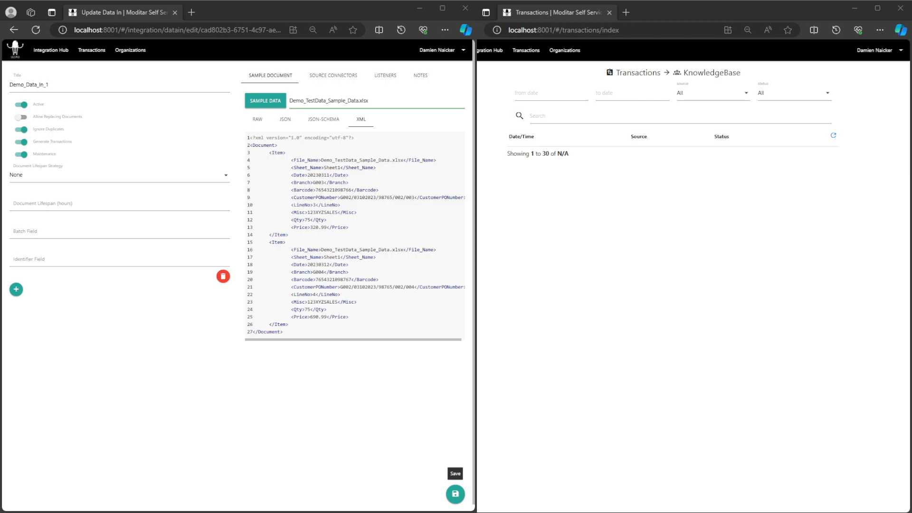
{"action": "left_click", "coordinate": [455, 494]}
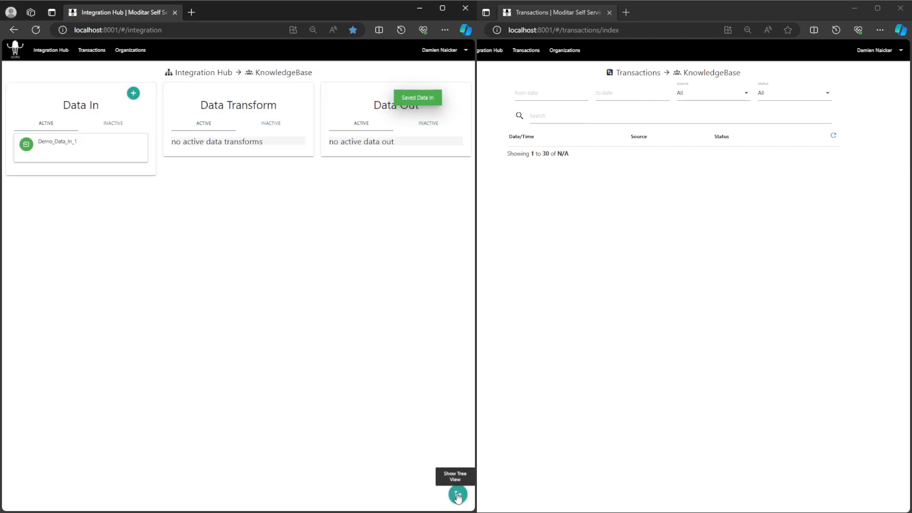
Reopen Demo_Data_In_1 for editing, show its sample document as JSON and set the batch field to Item
{"action": "left_click", "coordinate": [64, 146]}
{"action": "left_click", "coordinate": [62, 171]}
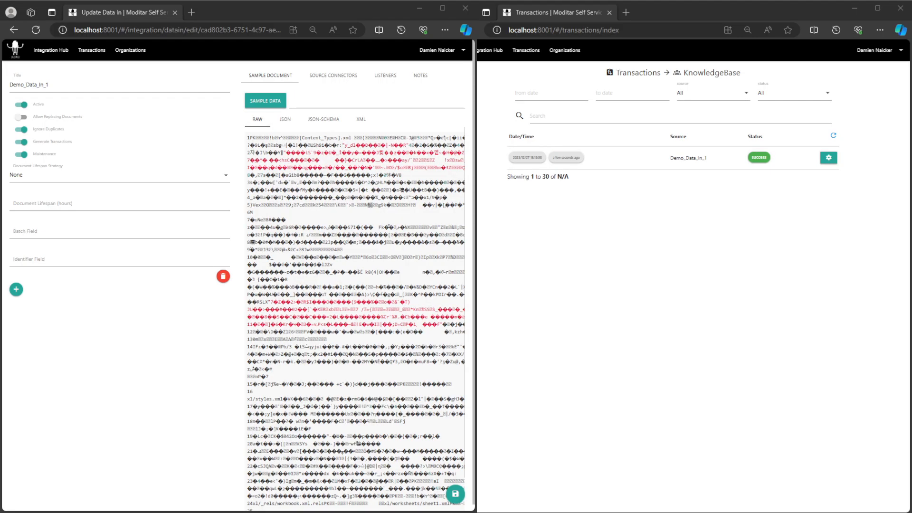
{"action": "left_click", "coordinate": [285, 118]}
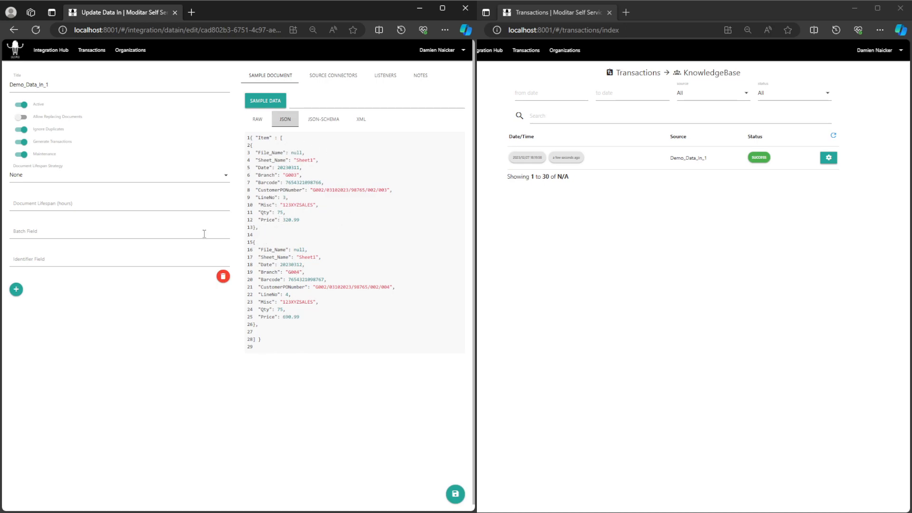
{"action": "left_click", "coordinate": [76, 232]}
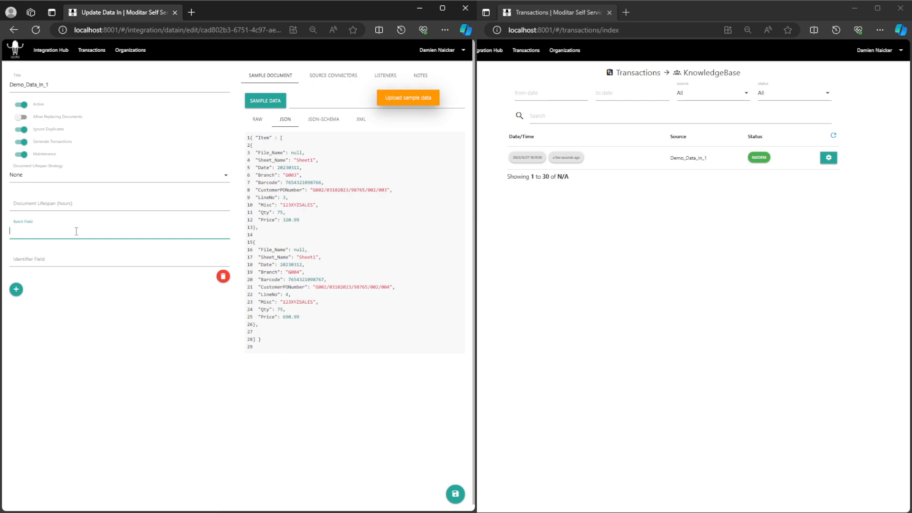
{"action": "type", "text": "Item"}
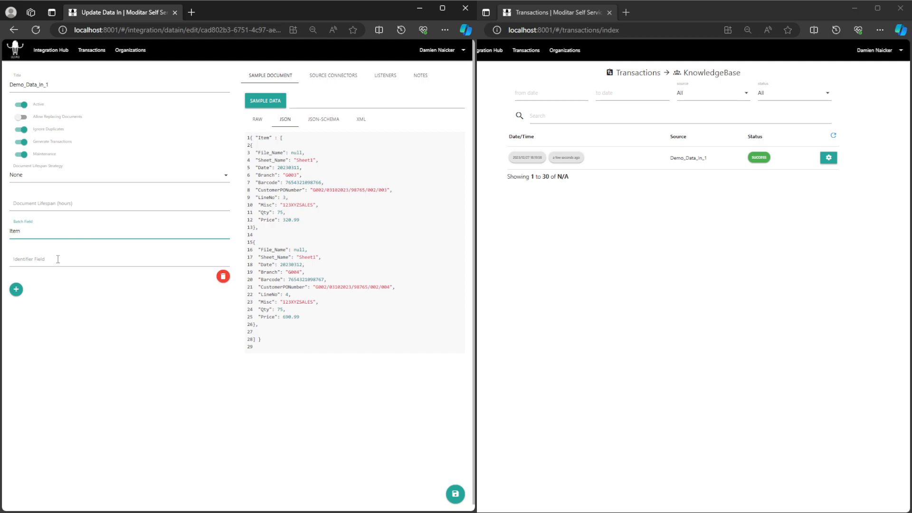
Set the identifier field to Item.CustomerPONumber and save the data in
{"action": "left_click", "coordinate": [56, 258]}
{"action": "left_click", "coordinate": [56, 258]}
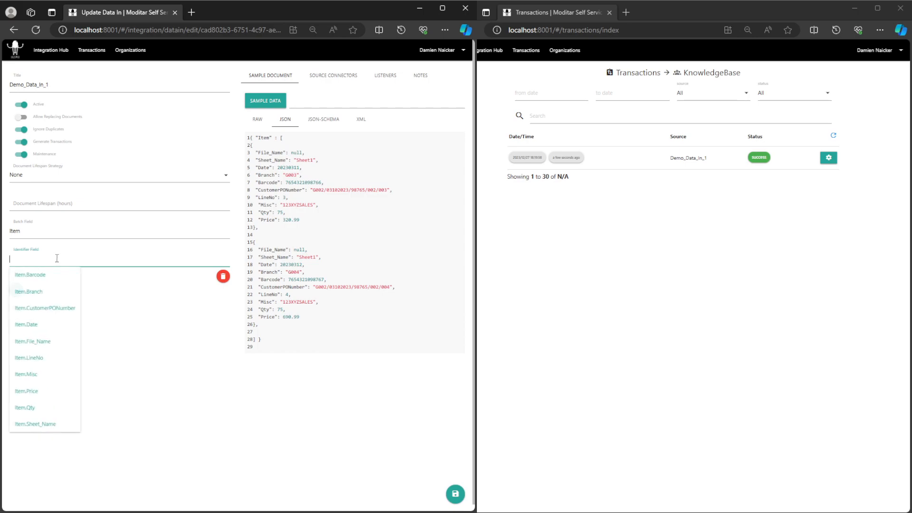
{"action": "left_click", "coordinate": [54, 308]}
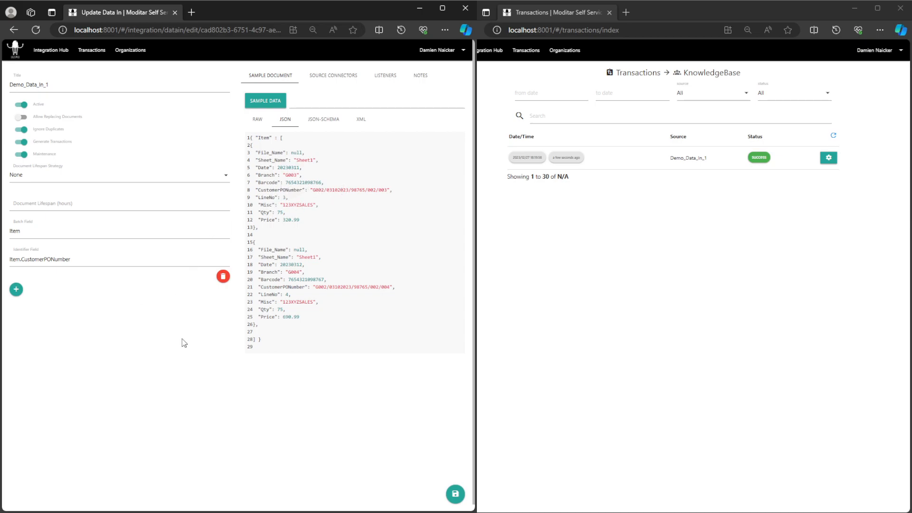
{"action": "left_click", "coordinate": [455, 494]}
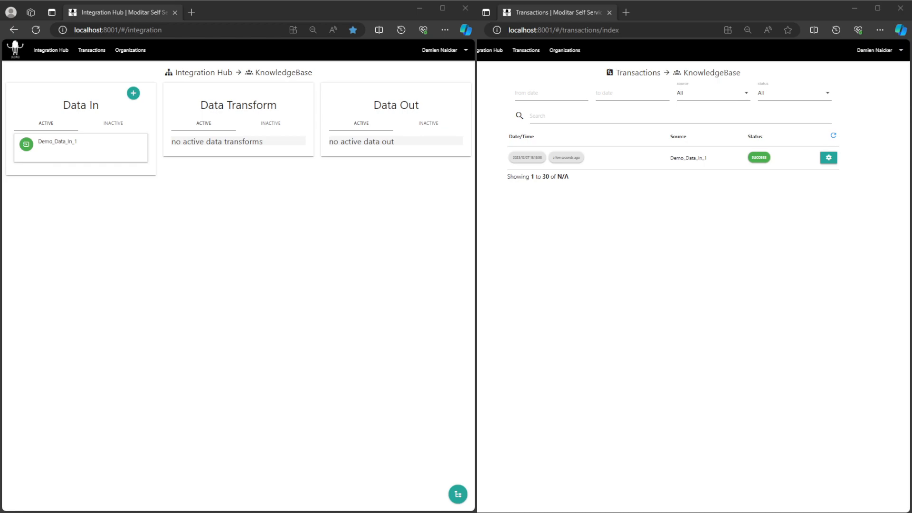
Manually post the document Demo_TestData.xlsx into Demo_Data_In_1
{"action": "left_click", "coordinate": [57, 155]}
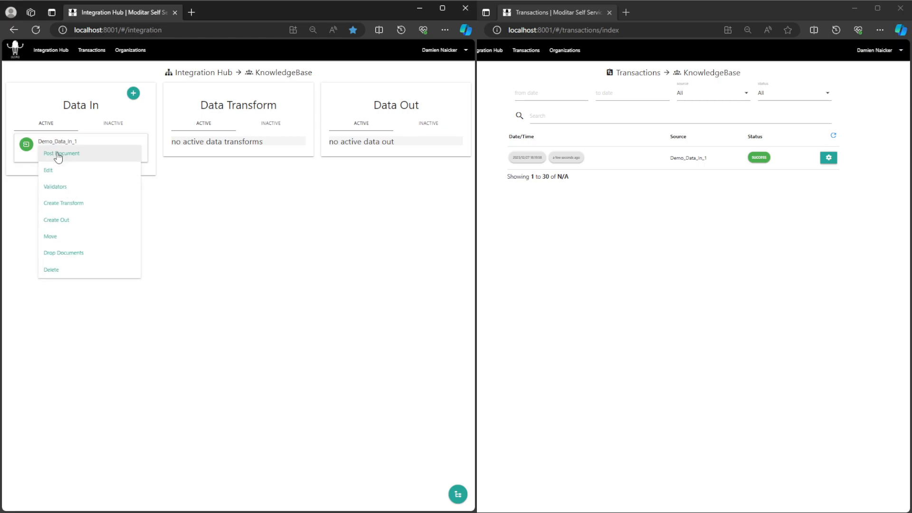
{"action": "left_click", "coordinate": [58, 154]}
{"action": "left_click", "coordinate": [141, 133]}
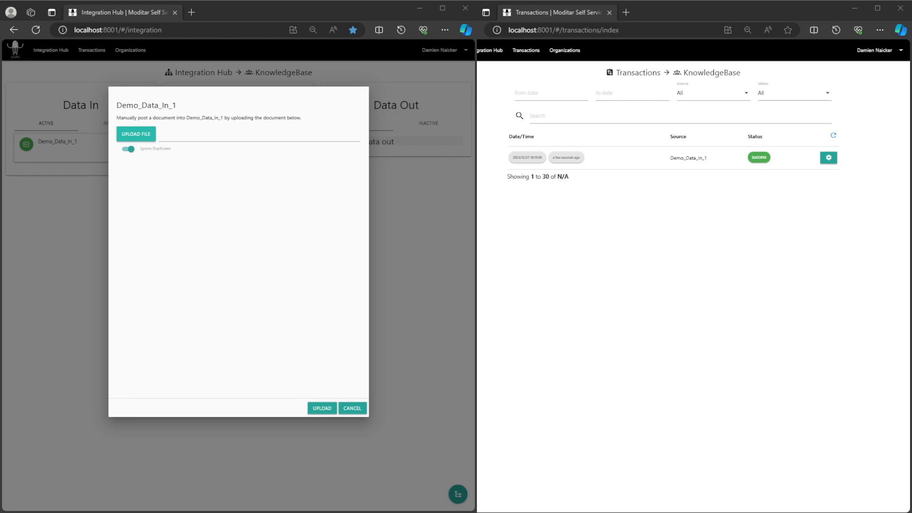
{"action": "key", "text": "Return"}
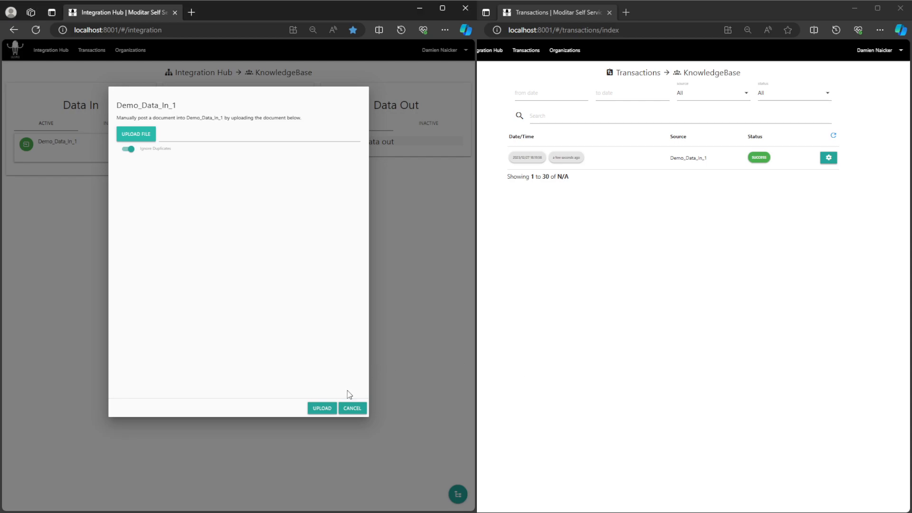
{"action": "left_click", "coordinate": [323, 409]}
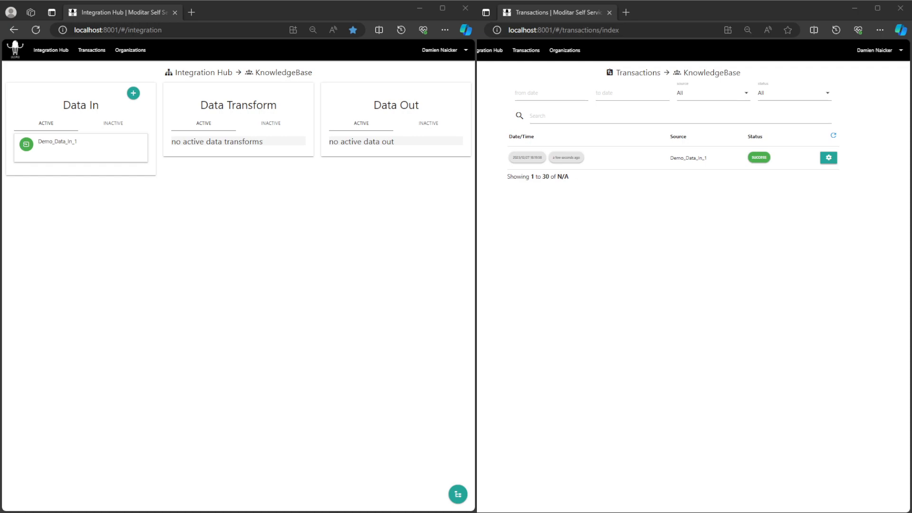
Refresh the transactions list, expand the latest Demo_Data_In_1 batch and inspect the contents of its invalid documents
{"action": "left_click", "coordinate": [833, 137]}
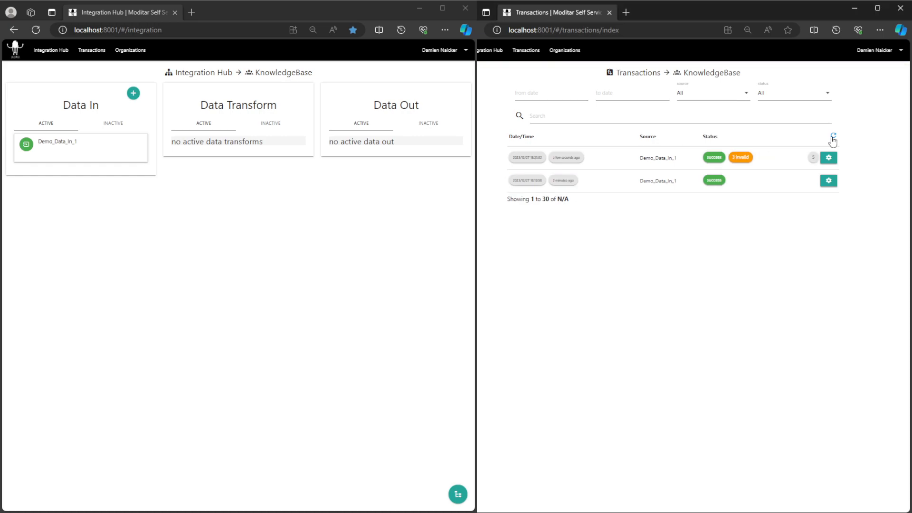
{"action": "left_click", "coordinate": [814, 158]}
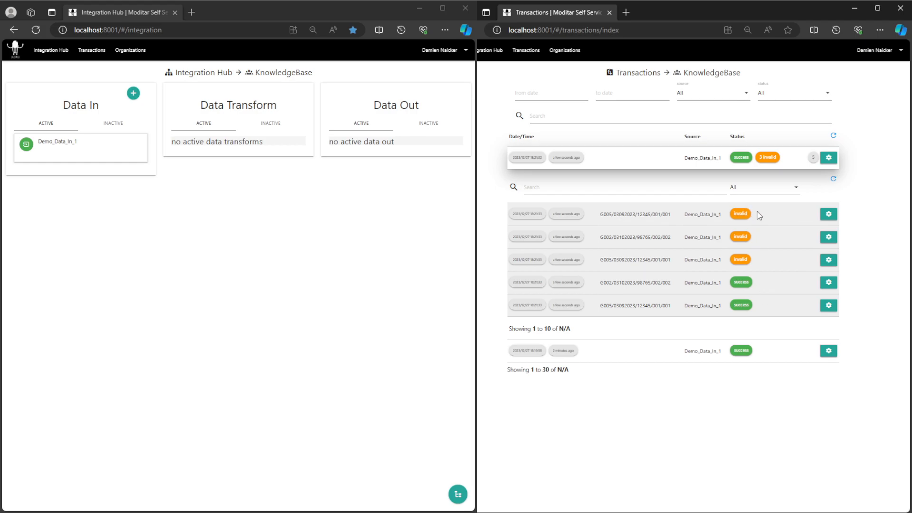
{"action": "left_click", "coordinate": [832, 219]}
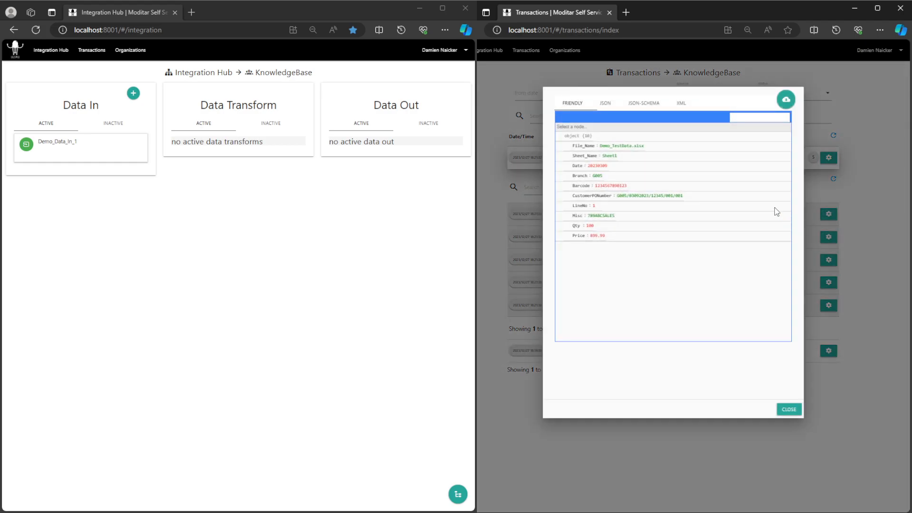
{"action": "left_click", "coordinate": [857, 222]}
{"action": "left_click", "coordinate": [829, 238]}
{"action": "left_click", "coordinate": [835, 253]}
{"action": "left_click", "coordinate": [862, 253]}
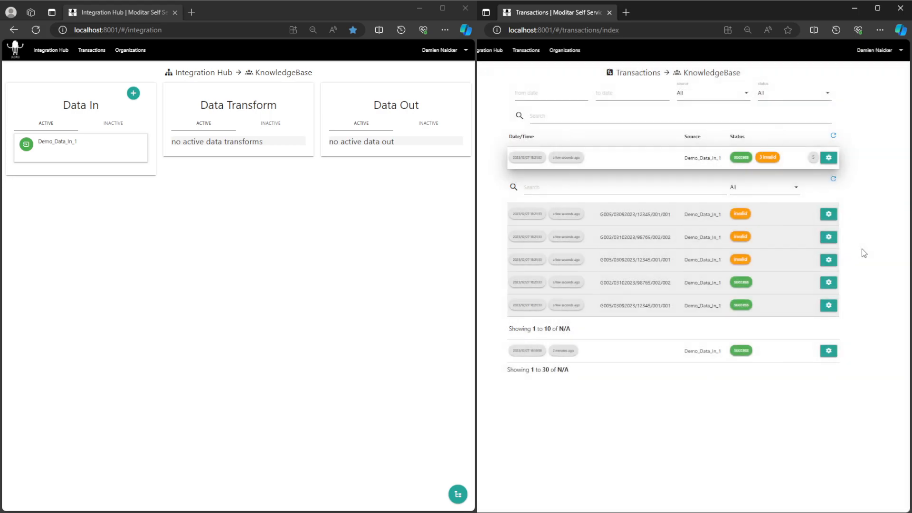
{"action": "left_click", "coordinate": [826, 261]}
{"action": "left_click", "coordinate": [832, 269]}
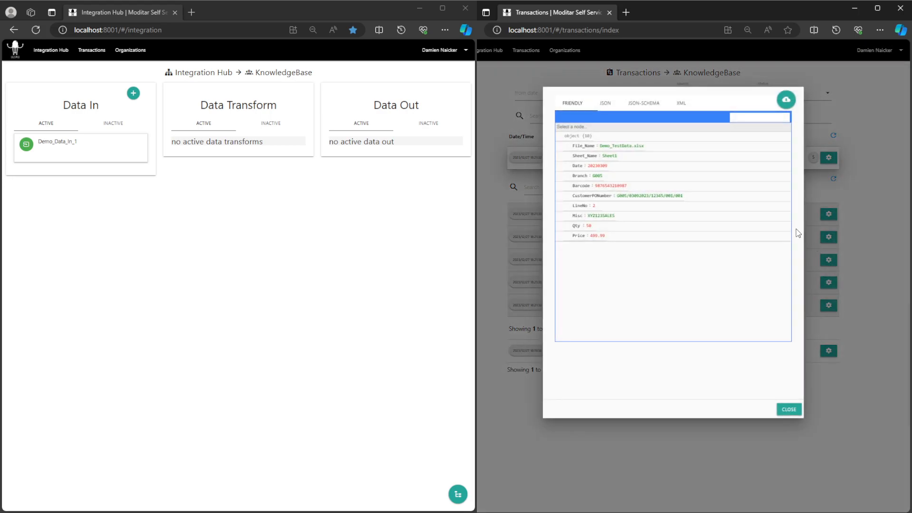
{"action": "left_click", "coordinate": [861, 231]}
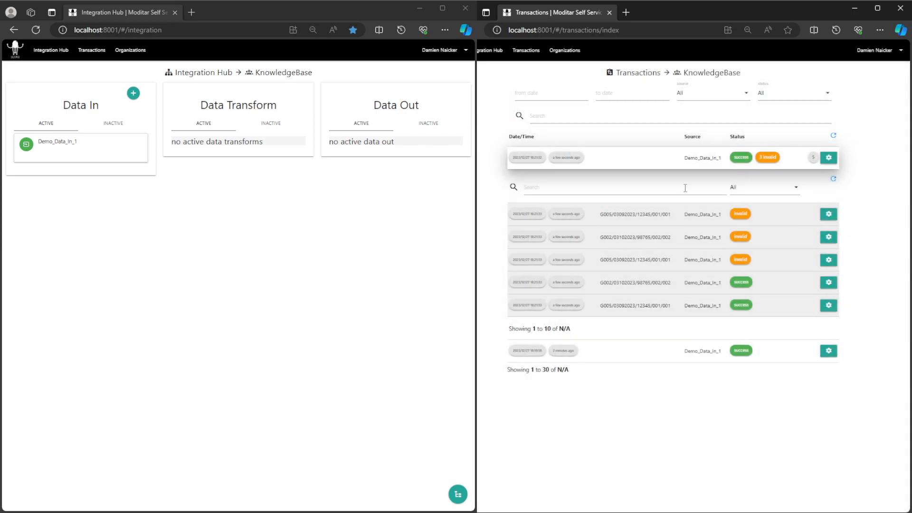
Compare the identifiers of the successful and invalid entries in the batch, and refresh the transactions list
{"action": "left_click_drag", "start_coordinate": [600, 306], "coordinate": [674, 308]}
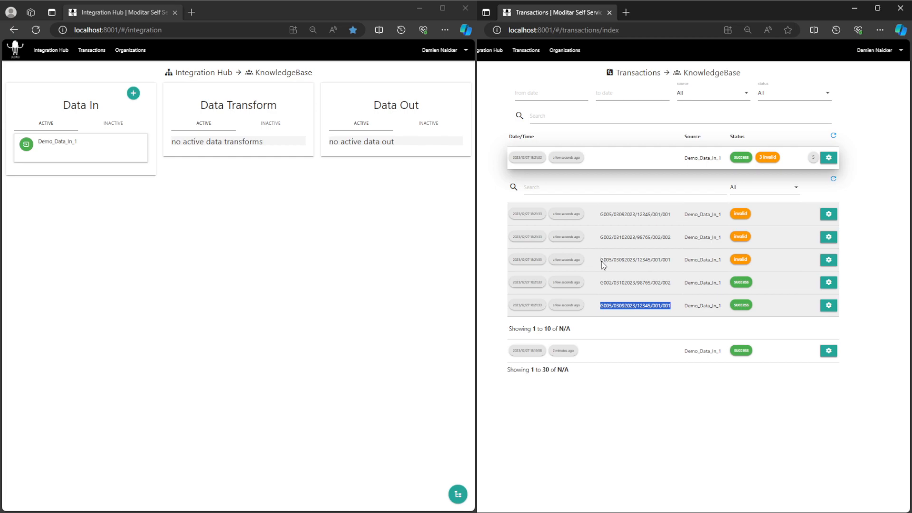
{"action": "left_click_drag", "start_coordinate": [601, 262], "coordinate": [659, 267]}
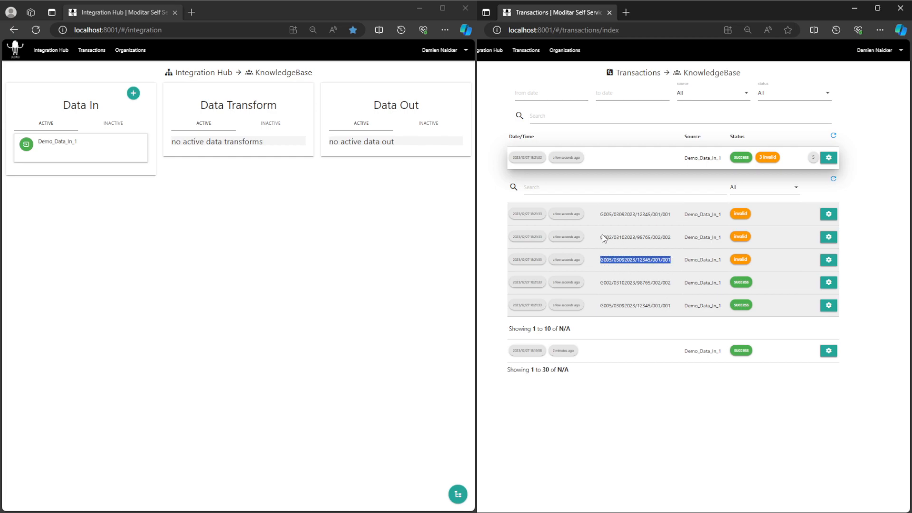
{"action": "left_click_drag", "start_coordinate": [600, 236], "coordinate": [648, 246]}
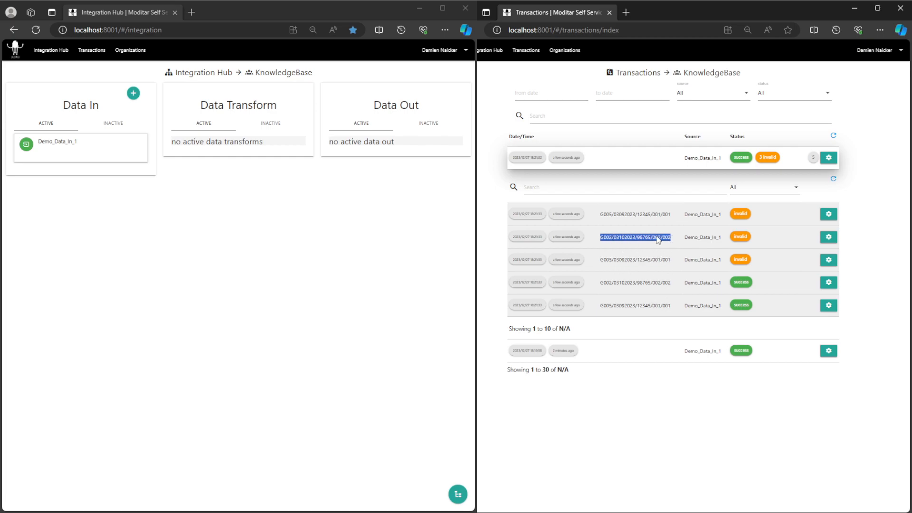
{"action": "left_click_drag", "start_coordinate": [601, 213], "coordinate": [679, 220]}
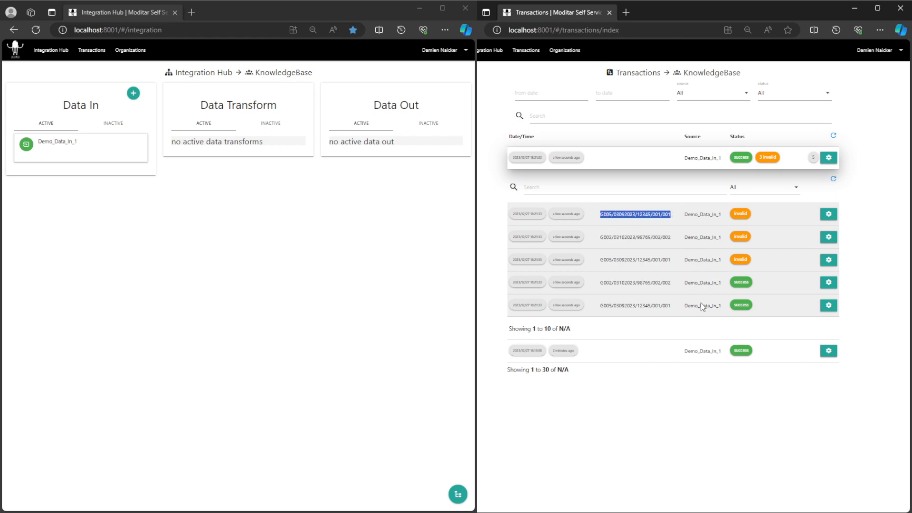
{"action": "left_click", "coordinate": [834, 137]}
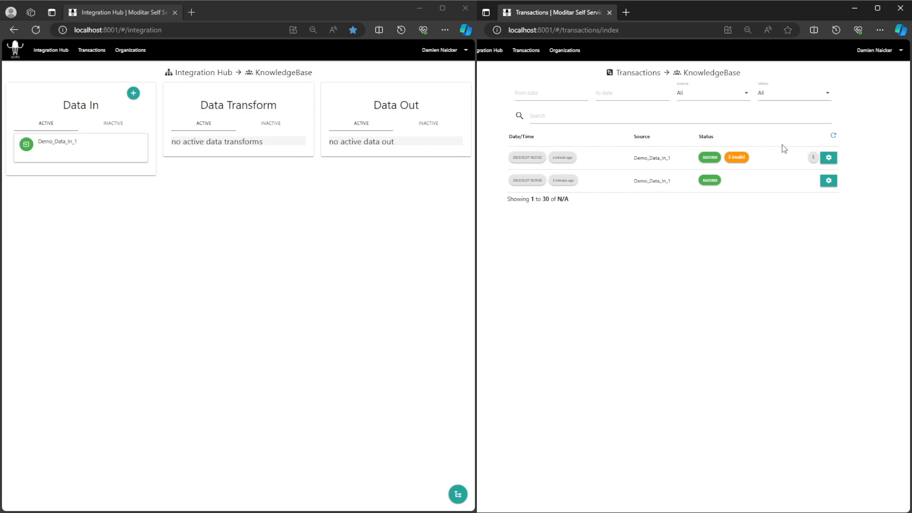
Start creating a transform from Demo_Data_In_1 to view its two newest stored documents, and return to the Integration Hub
{"action": "left_click", "coordinate": [62, 143]}
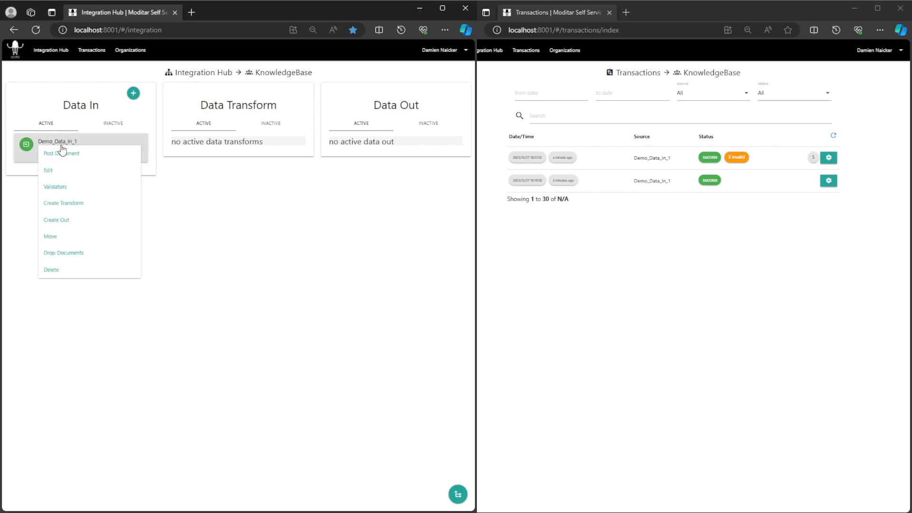
{"action": "left_click", "coordinate": [69, 205]}
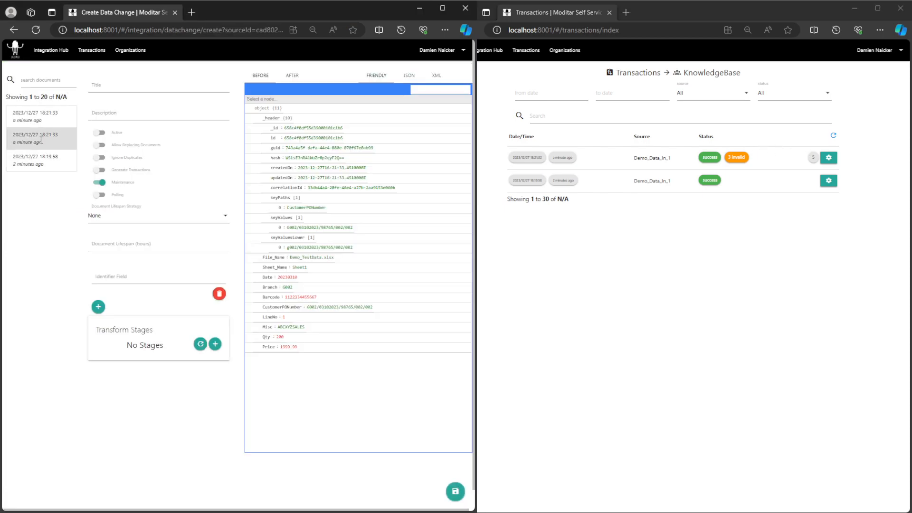
{"action": "left_click", "coordinate": [41, 139]}
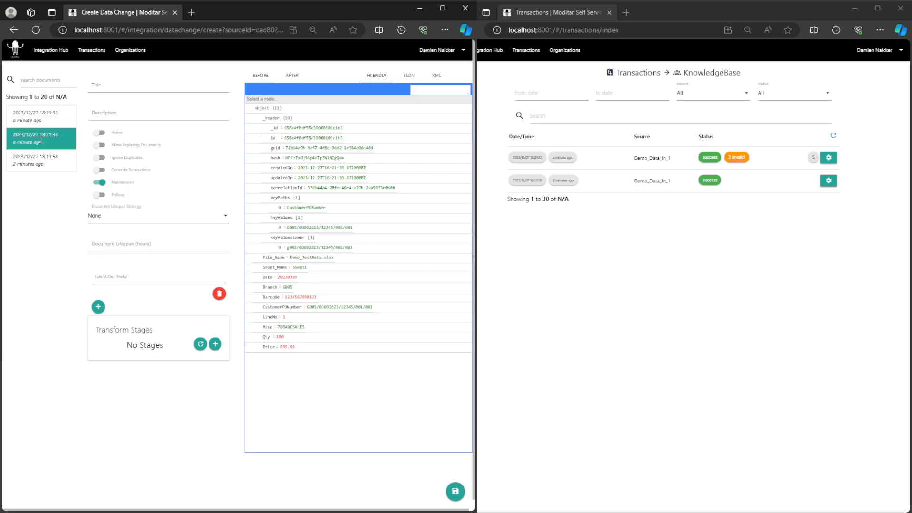
{"action": "left_click", "coordinate": [44, 112]}
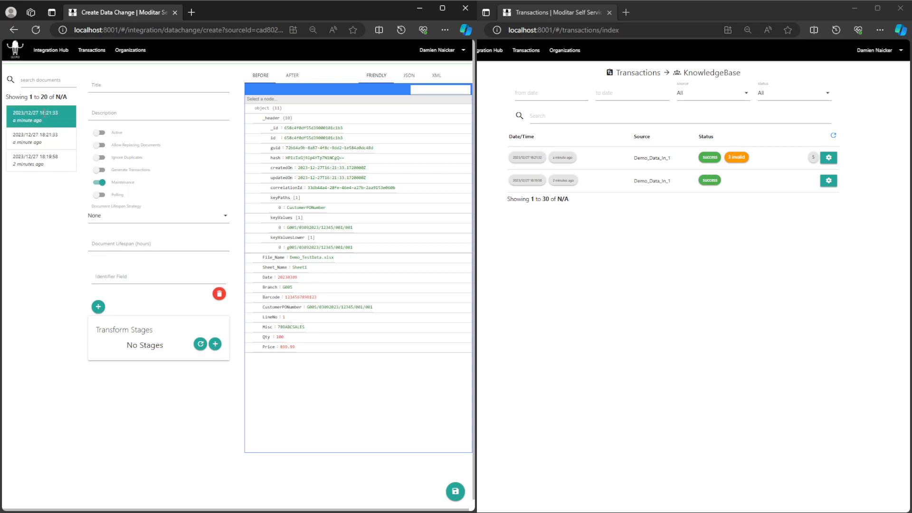
{"action": "left_click", "coordinate": [50, 50]}
Manually post the document Multi_Order_API.json into Demo_Data_In_1 with Ignore Duplicates turned off
{"action": "left_click", "coordinate": [64, 143]}
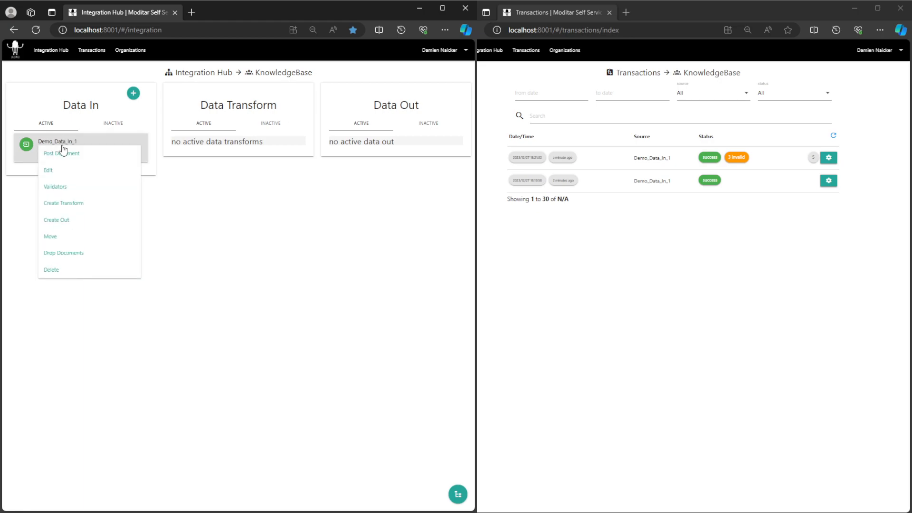
{"action": "left_click", "coordinate": [62, 154]}
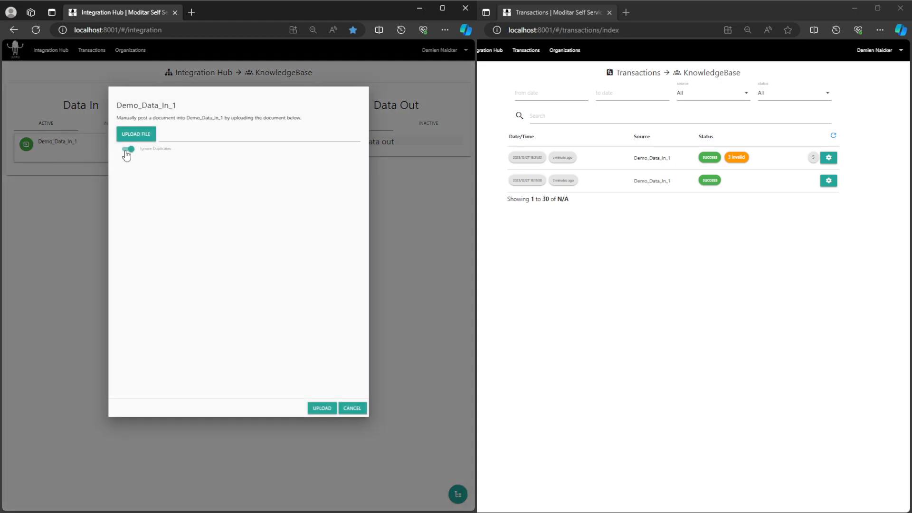
{"action": "left_click", "coordinate": [135, 137]}
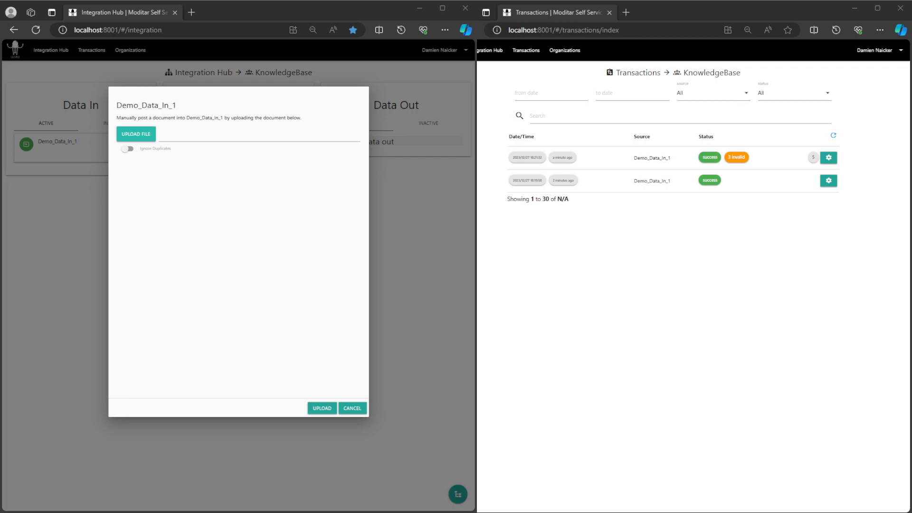
{"action": "left_click", "coordinate": [631, 386]}
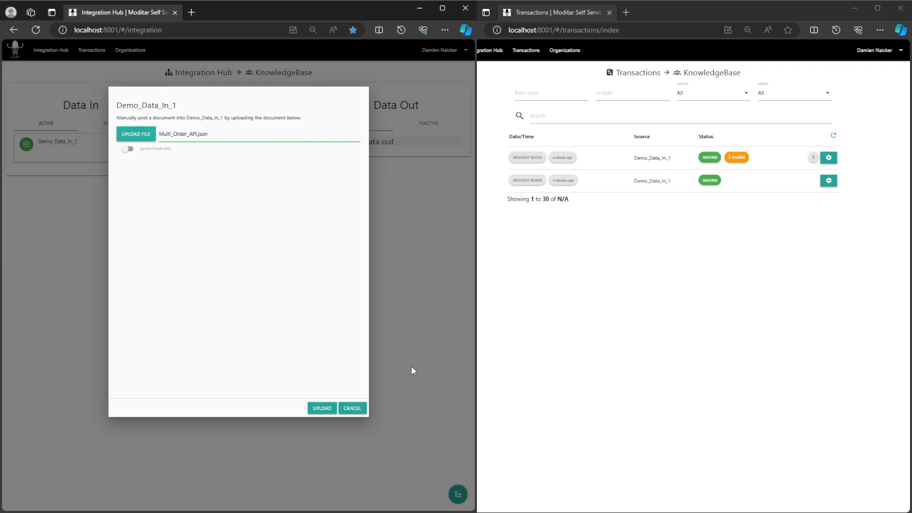
{"action": "left_click", "coordinate": [325, 411]}
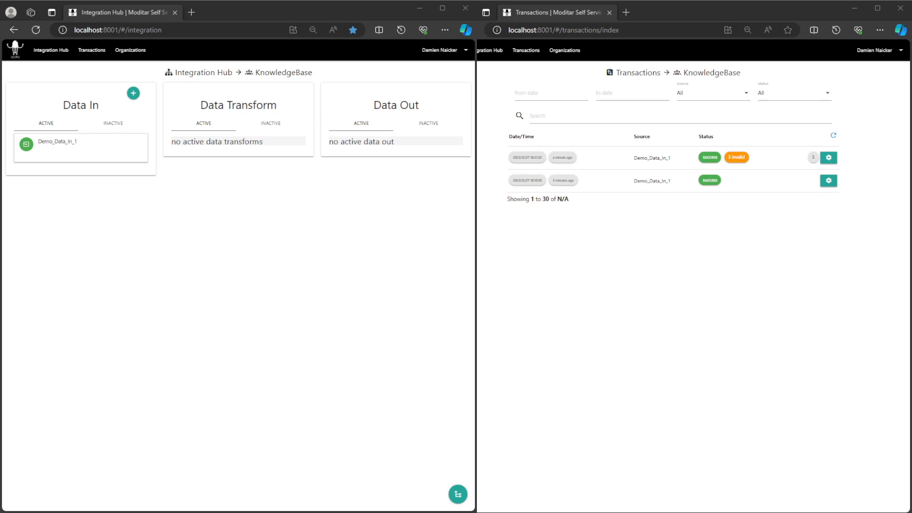
Refresh the transactions list, expand the newest Demo_Data_In_1 batch and inspect the contents of its first invalid document
{"action": "left_click", "coordinate": [833, 136]}
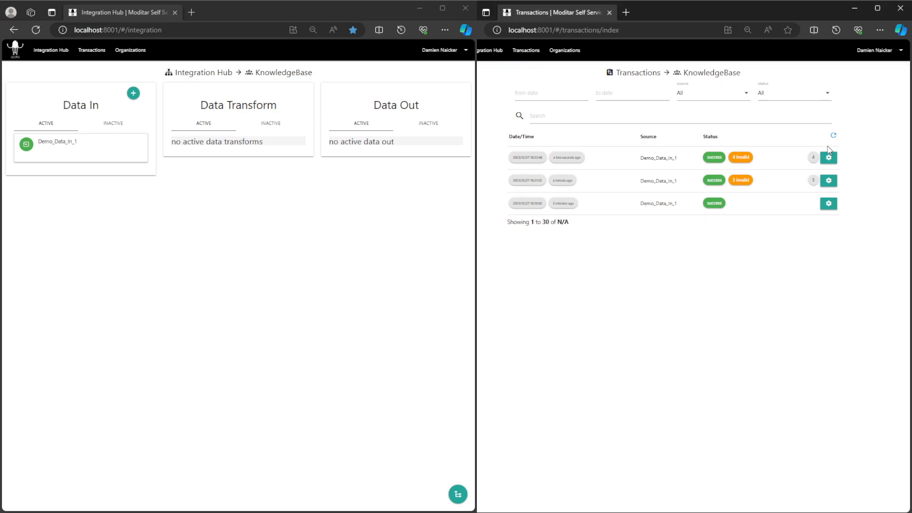
{"action": "left_click", "coordinate": [818, 160]}
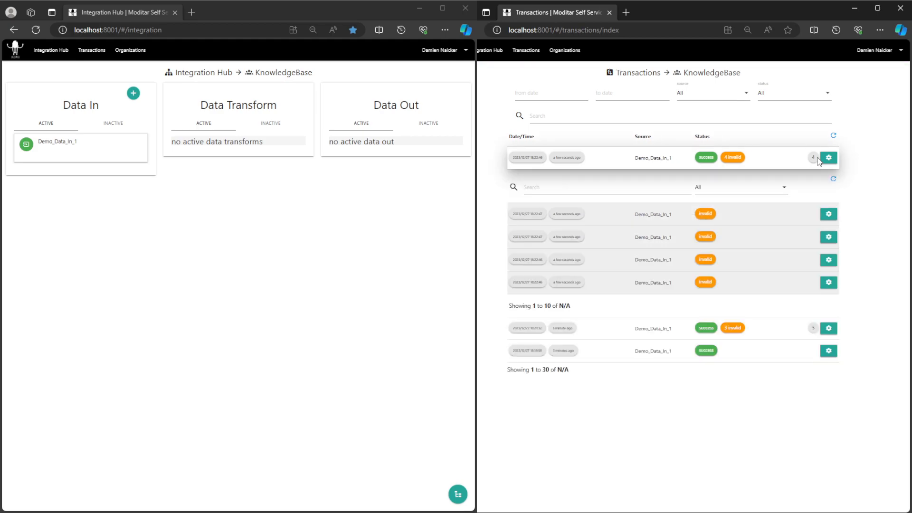
{"action": "left_click", "coordinate": [828, 214]}
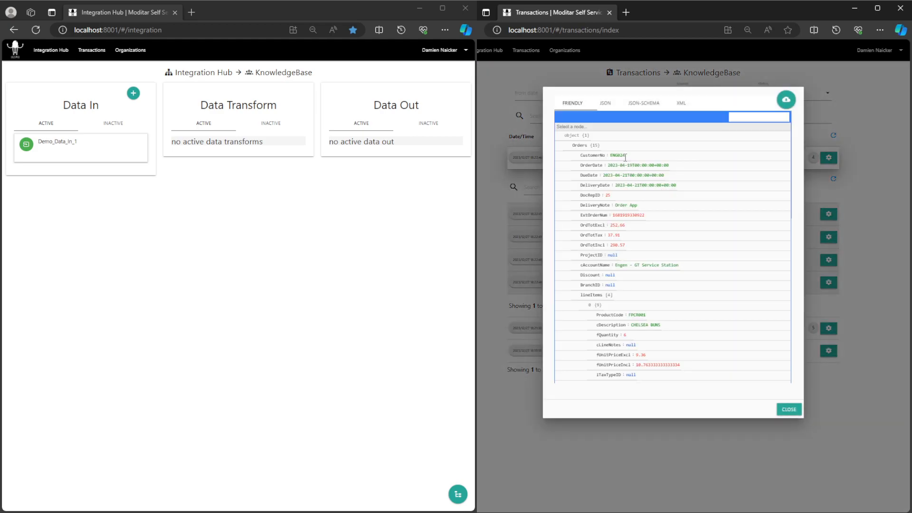
{"action": "scroll", "coordinate": [625, 159], "scroll_direction": "down", "scroll_amount": 10}
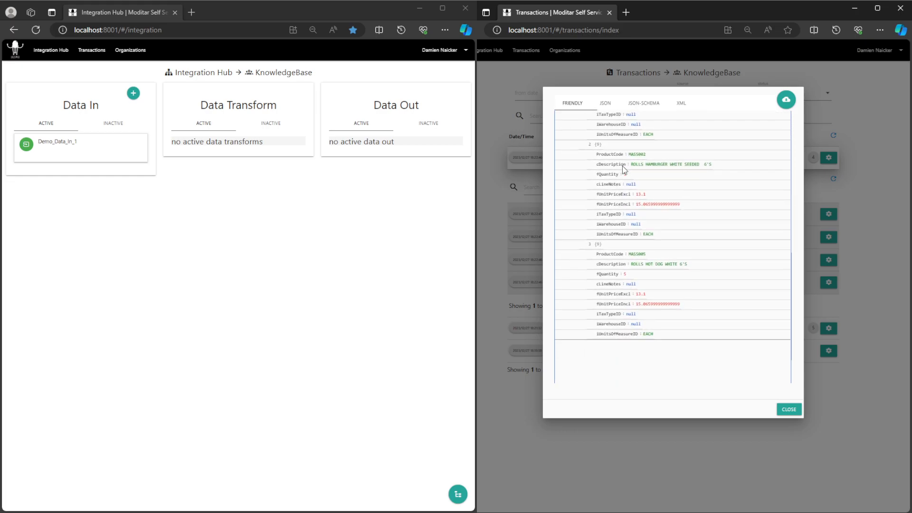
{"action": "left_click", "coordinate": [856, 212]}
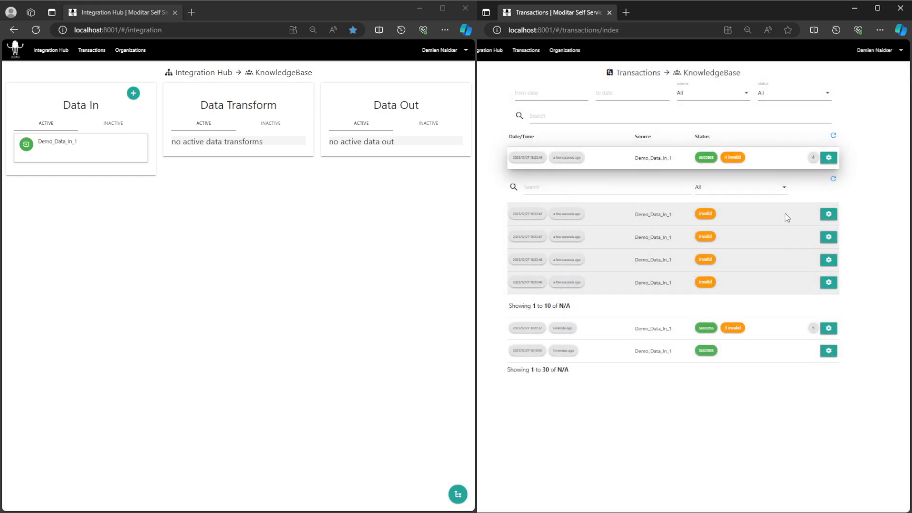